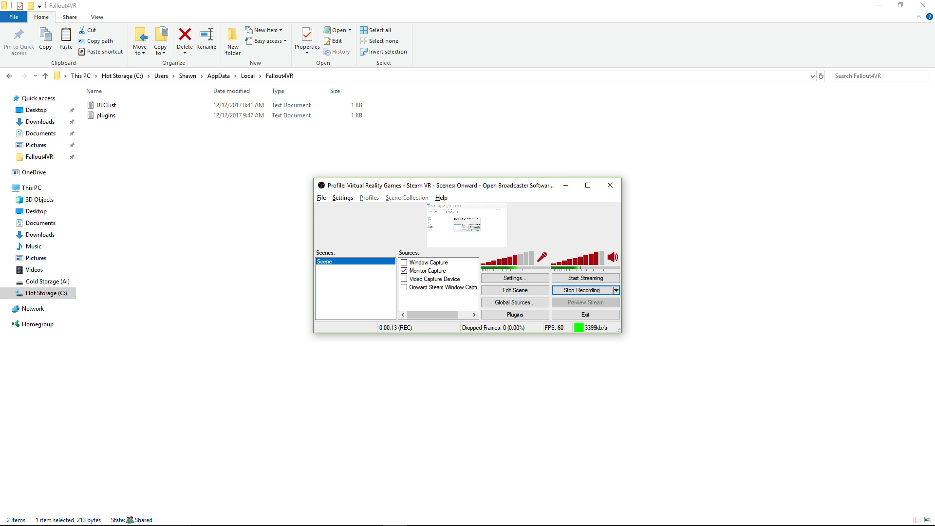
- Cycle through the open windows with Alt+Tab and return to the recording window
{"action": "key", "text": "alt+Tab"}
{"action": "key", "text": "alt+Tab"}
{"action": "key", "text": "alt+Tab"}
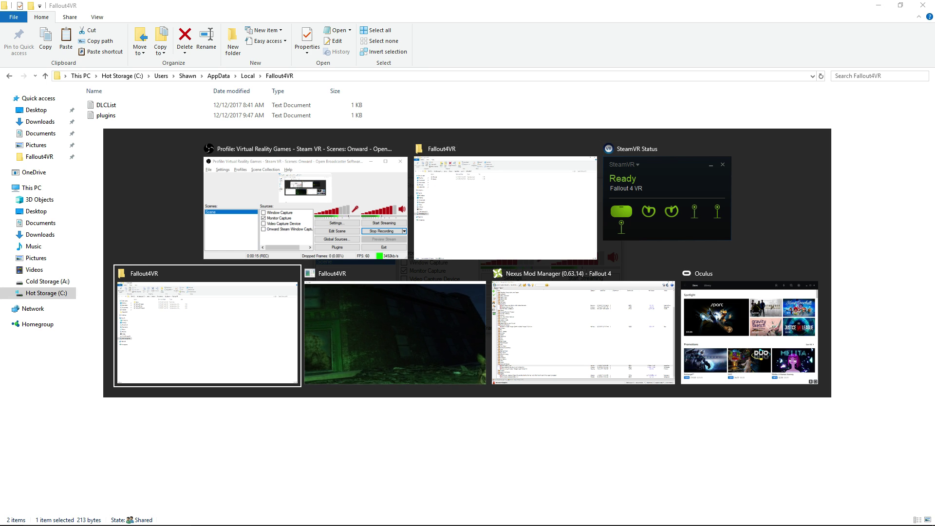
{"action": "key", "text": "alt+Tab"}
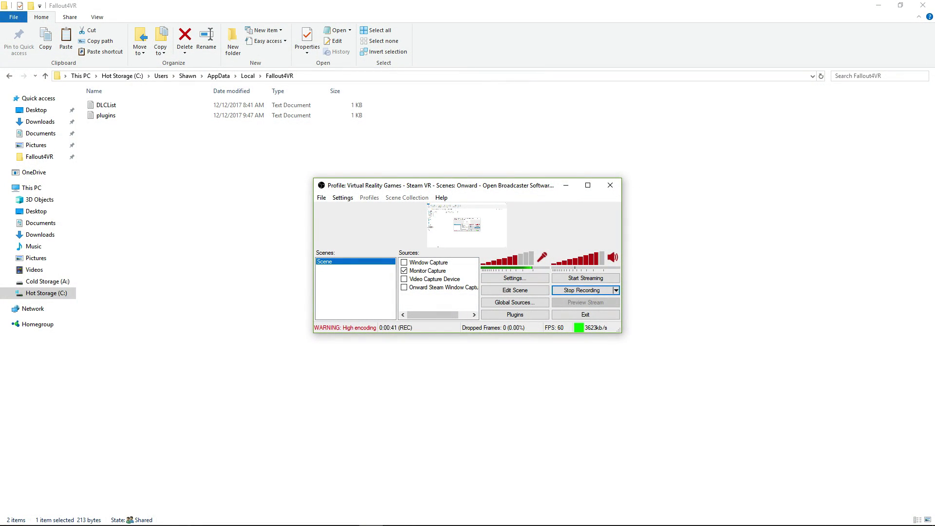
- Minimize the recording window and bring up the Documents\My Games\Fallout4VR folder with its full path
{"action": "left_click", "coordinate": [566, 185]}
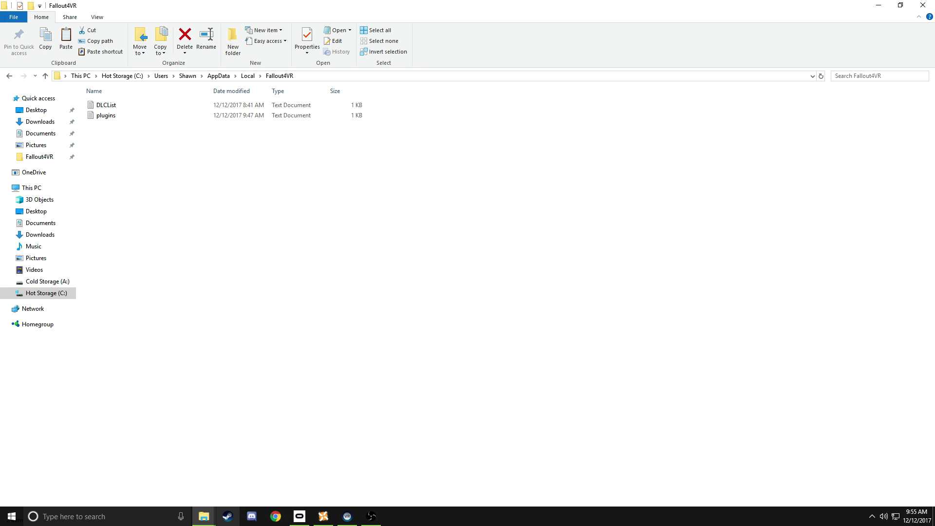
{"action": "mouse_move", "coordinate": [204, 516]}
{"action": "mouse_move", "coordinate": [256, 475]}
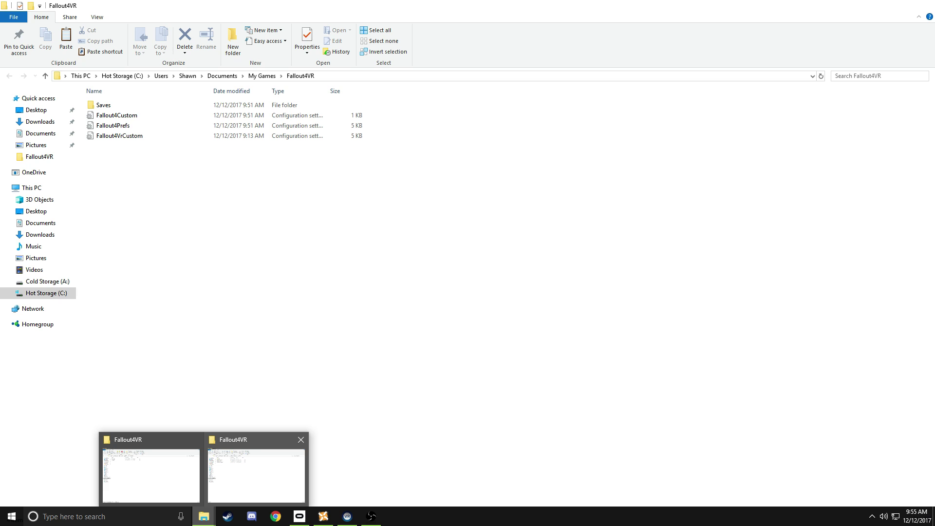
{"action": "left_click", "coordinate": [256, 475]}
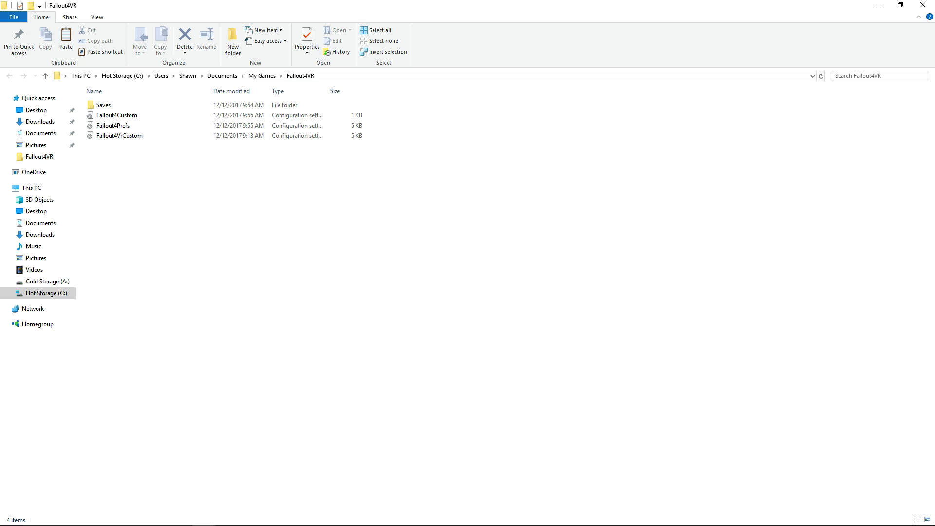
{"action": "left_click", "coordinate": [419, 76]}
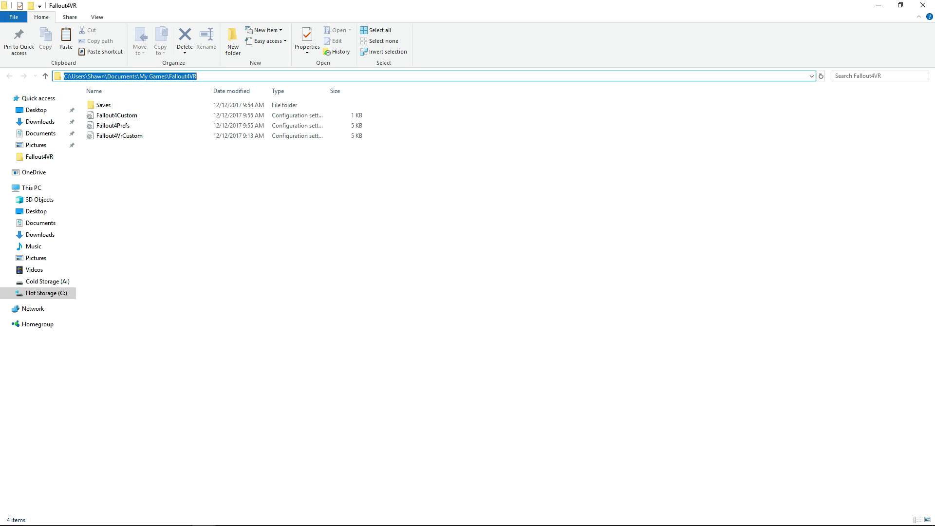
- Review Fallout4Custom's [Archive], bInvalidateOlderFiles=1 and sResourceDataDirsFinal= lines, then close it unchanged
{"action": "double_click", "coordinate": [116, 115]}
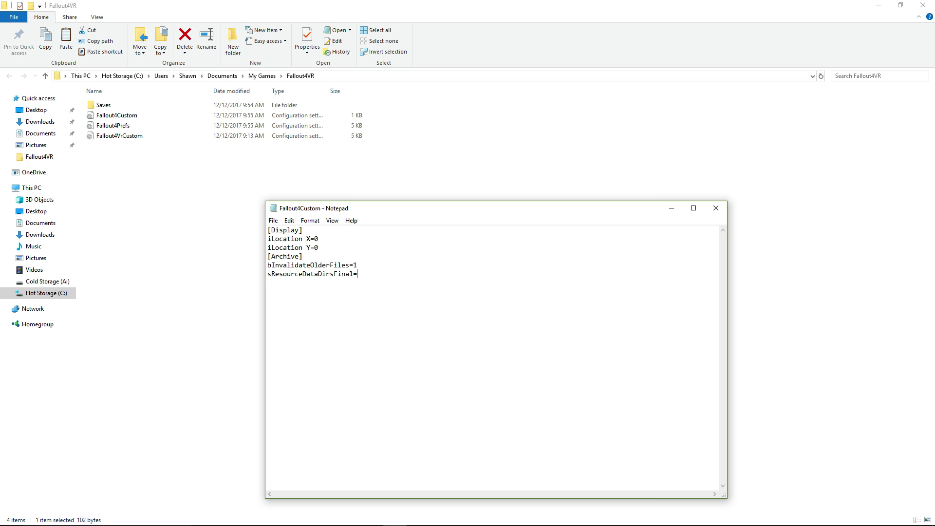
{"action": "left_click_drag", "start_coordinate": [357, 274], "coordinate": [268, 256]}
{"action": "left_click", "coordinate": [268, 256]}
{"action": "left_click_drag", "start_coordinate": [268, 257], "coordinate": [358, 265]}
{"action": "key", "text": "Right"}
{"action": "left_click_drag", "start_coordinate": [268, 274], "coordinate": [358, 274]}
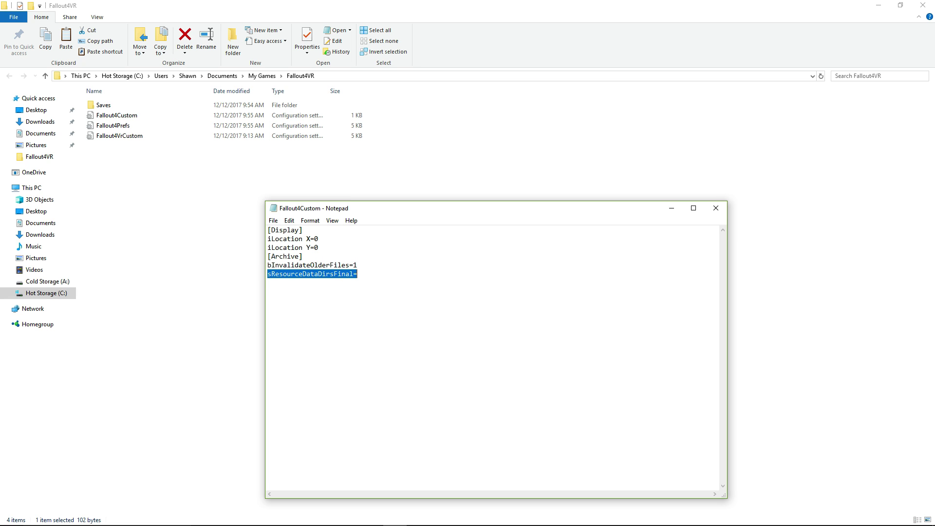
{"action": "key", "text": "Right"}
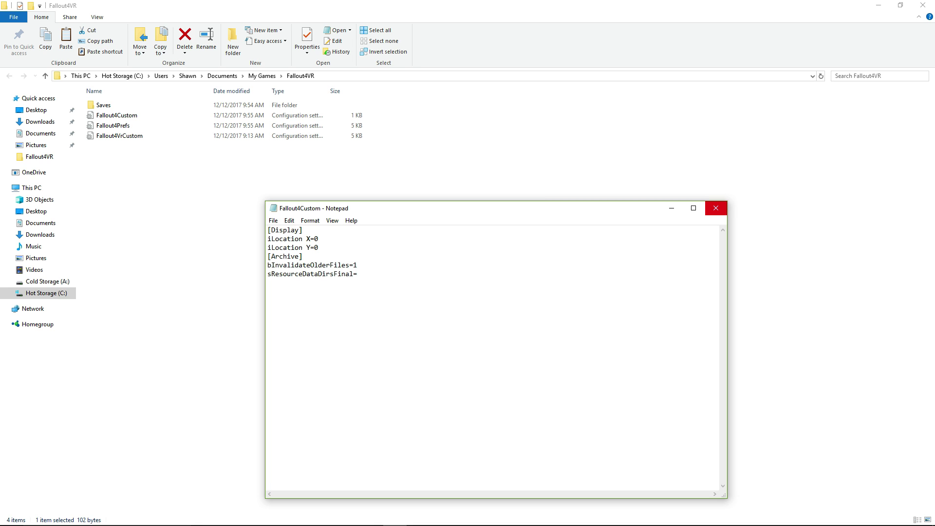
{"action": "left_click", "coordinate": [716, 208]}
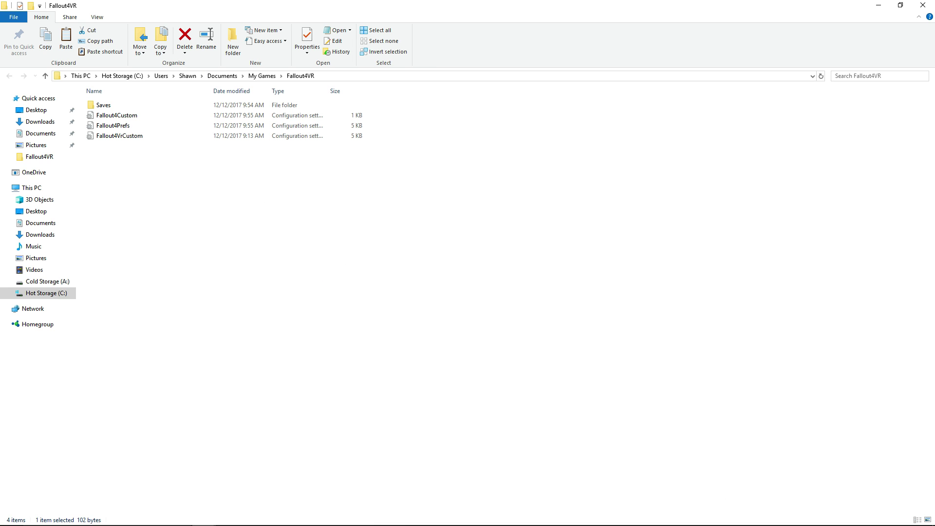
- Check Fallout4Prefs down to its [Launcher] section with bEnableFileSelection=1, then close it
{"action": "double_click", "coordinate": [113, 126]}
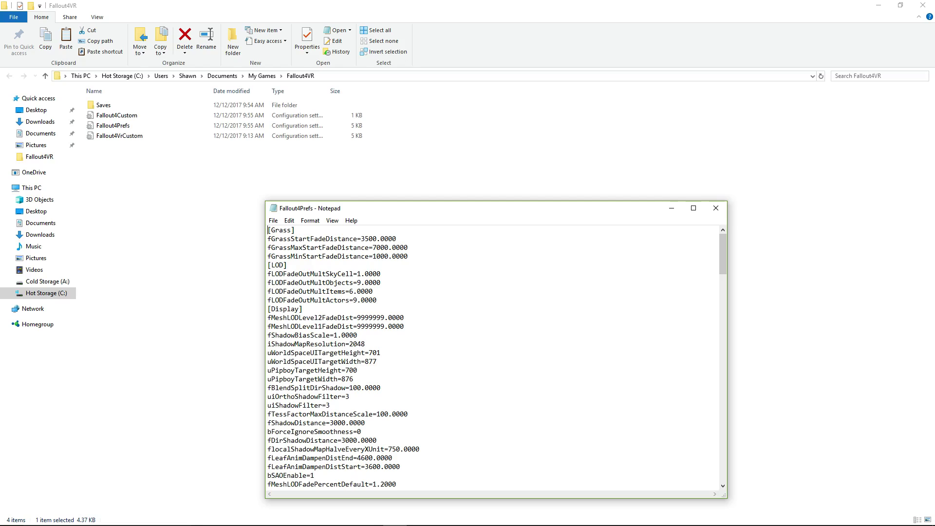
{"action": "left_click_drag", "start_coordinate": [723, 254], "coordinate": [723, 461]}
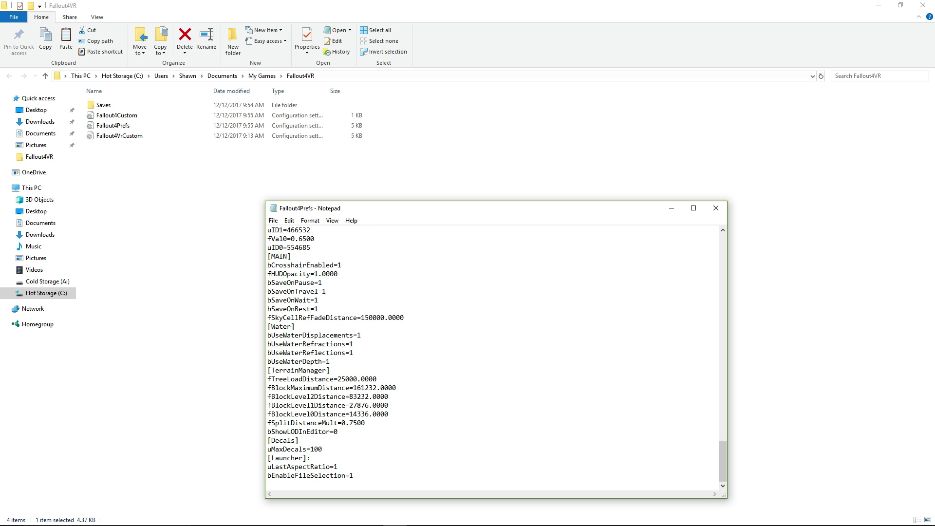
{"action": "left_click_drag", "start_coordinate": [267, 458], "coordinate": [354, 475]}
{"action": "left_click", "coordinate": [354, 483]}
{"action": "left_click", "coordinate": [716, 208]}
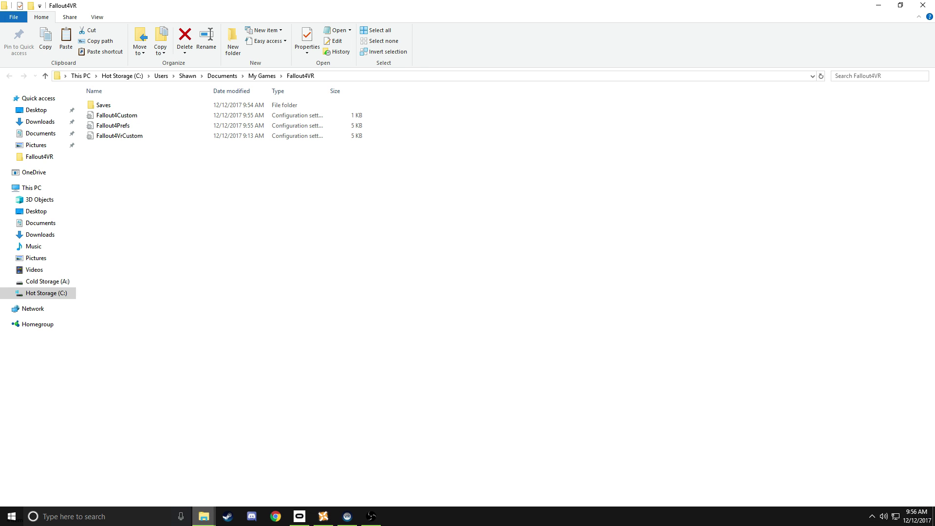
- Switch to the AppData window and browse from Local into the Fallout4 folder
{"action": "mouse_move", "coordinate": [204, 517]}
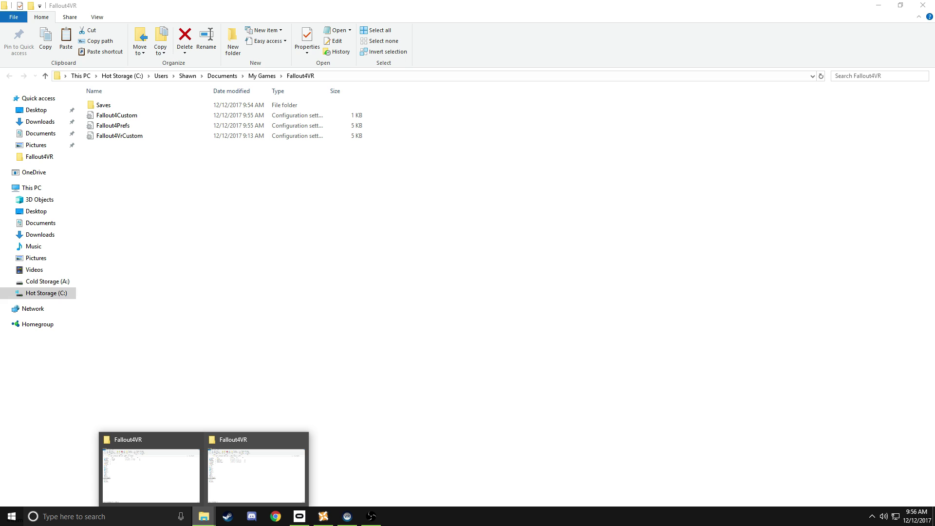
{"action": "left_click", "coordinate": [151, 475]}
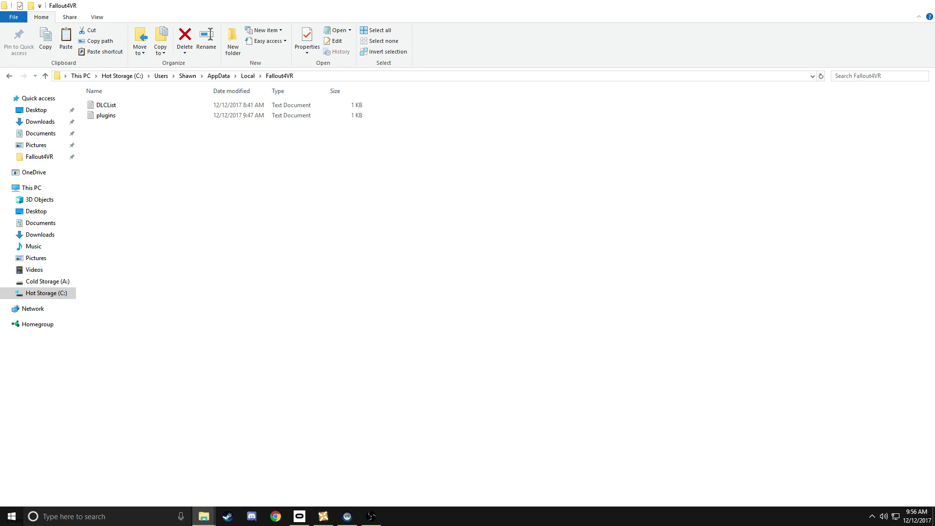
{"action": "left_click", "coordinate": [247, 76]}
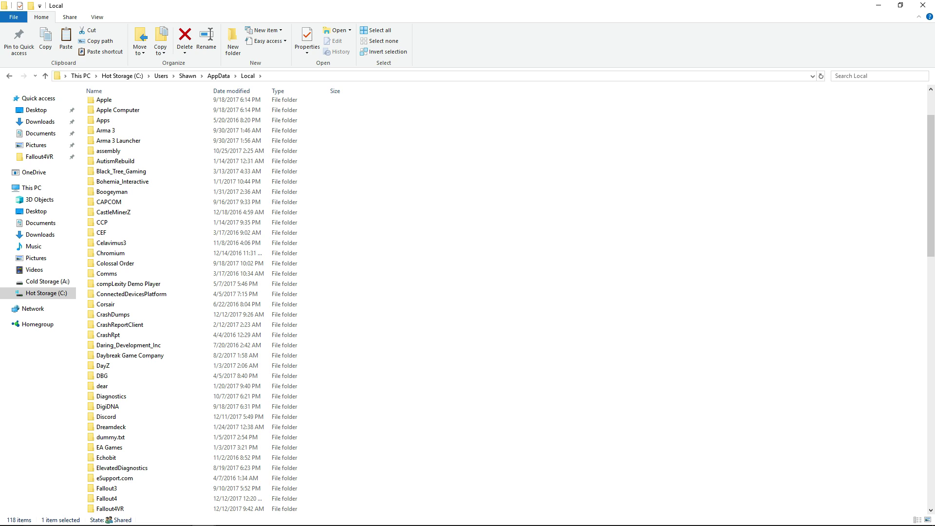
{"action": "scroll", "coordinate": [263, 304], "scroll_direction": "down", "scroll_amount": 1}
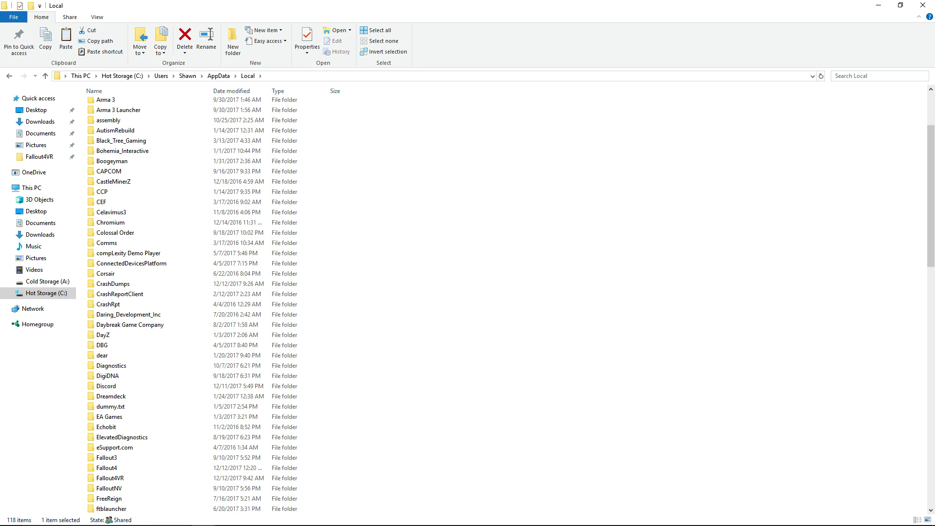
{"action": "left_click", "coordinate": [312, 76]}
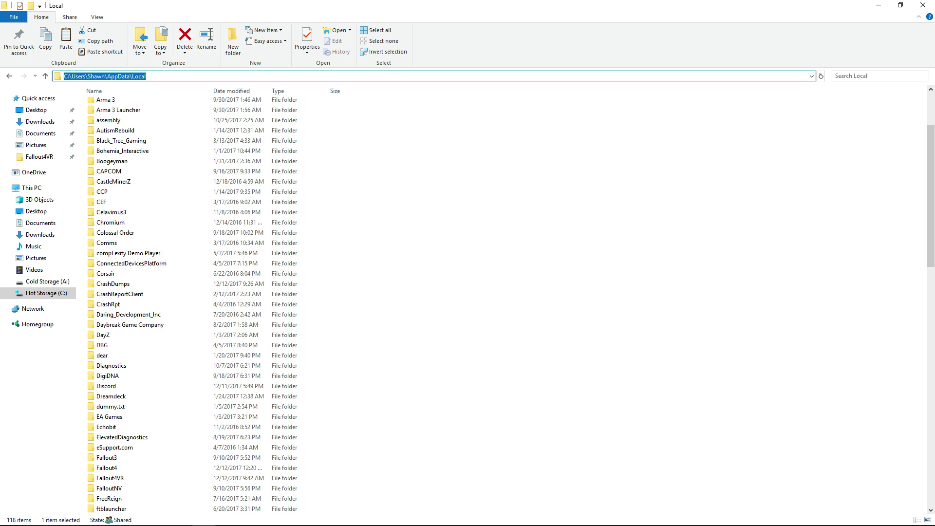
{"action": "double_click", "coordinate": [107, 468]}
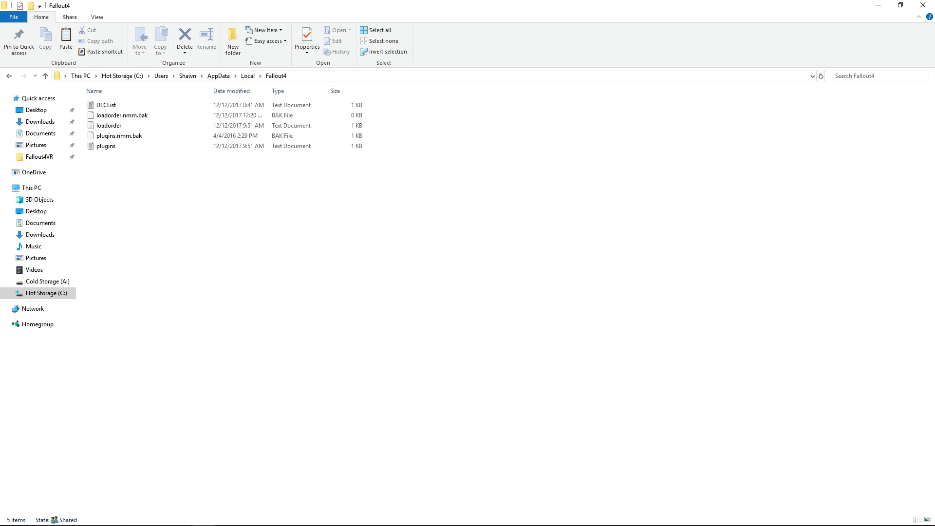
- Look over the Fallout4 files, then open DLCList from Local\Fallout4VR in Notepad
{"action": "left_click", "coordinate": [107, 106]}
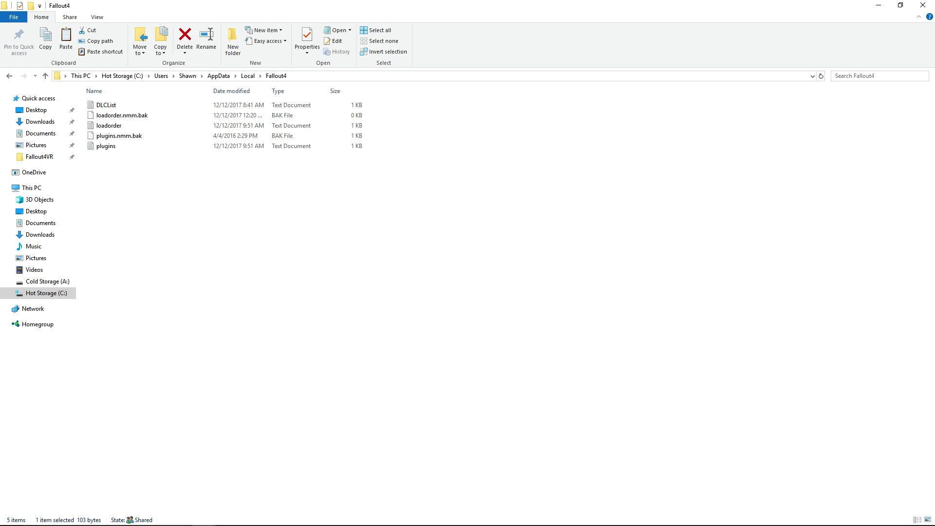
{"action": "key", "text": "Down"}
{"action": "left_click", "coordinate": [247, 76]}
{"action": "scroll", "coordinate": [136, 346], "scroll_direction": "down", "scroll_amount": 1}
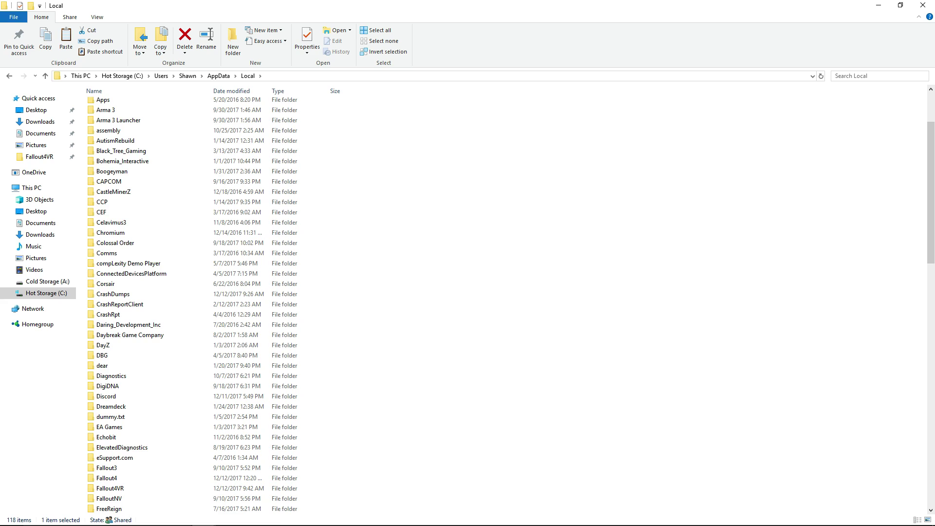
{"action": "double_click", "coordinate": [120, 488]}
{"action": "key", "text": "Down"}
{"action": "key", "text": "Return"}
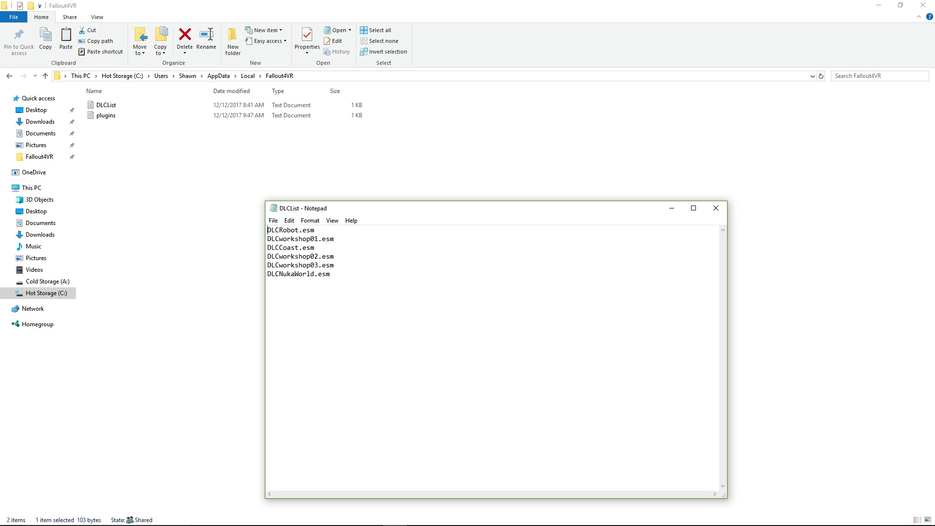
- Close DLCList, open the plugins file, and highlight the masters then the three .esp lines
{"action": "left_click", "coordinate": [716, 208]}
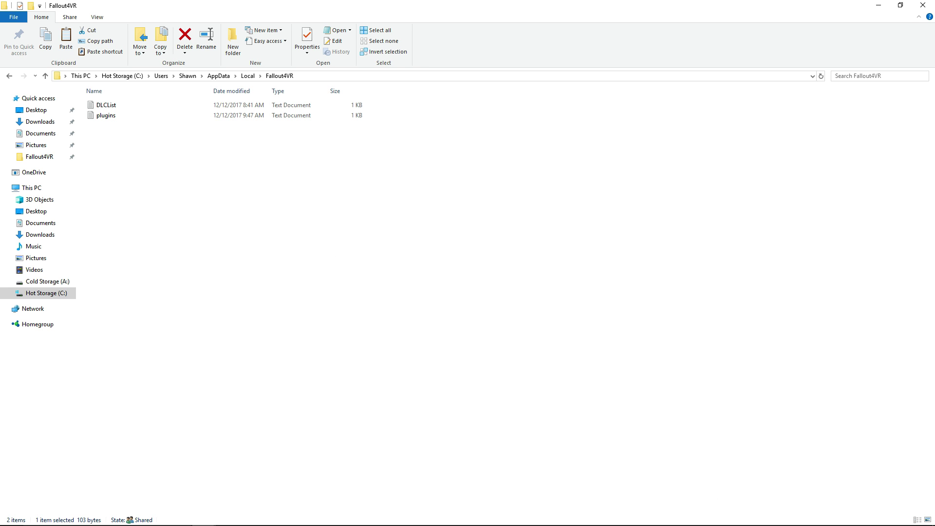
{"action": "key", "text": "Down"}
{"action": "key", "text": "Return"}
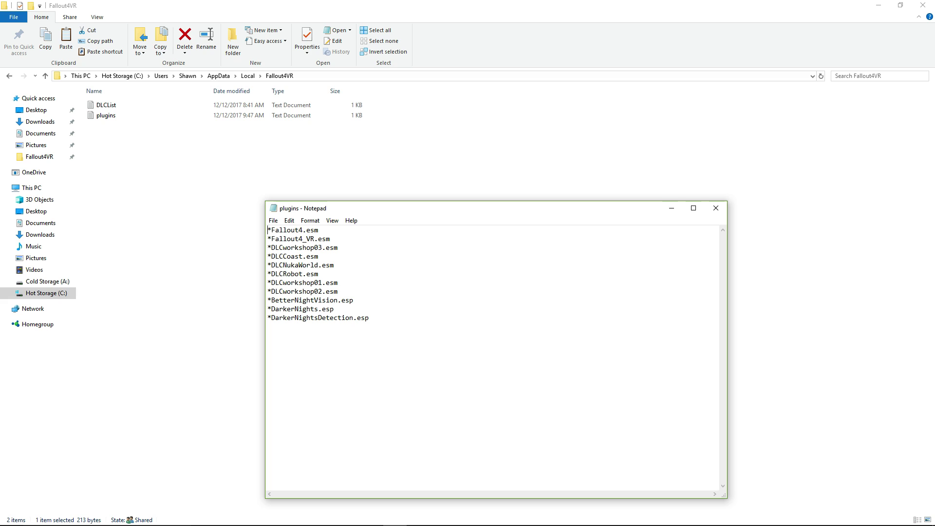
{"action": "key", "text": "shift+Down"}
{"action": "key", "text": "shift+Down"}
{"action": "key", "text": "shift+Down"}
{"action": "key", "text": "shift+Down"}
{"action": "key", "text": "shift+Down"}
{"action": "key", "text": "shift+Down"}
{"action": "key", "text": "shift+Down"}
{"action": "key", "text": "shift+Down"}
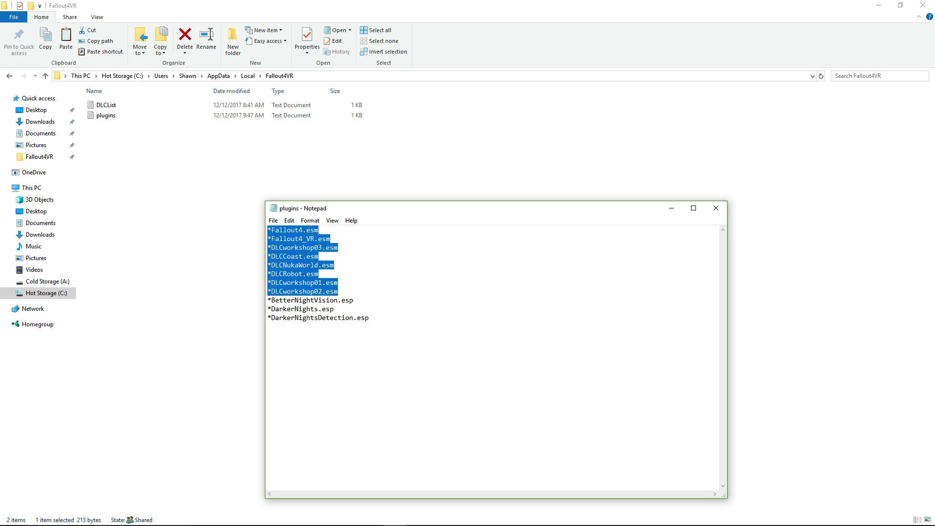
{"action": "left_click", "coordinate": [334, 310]}
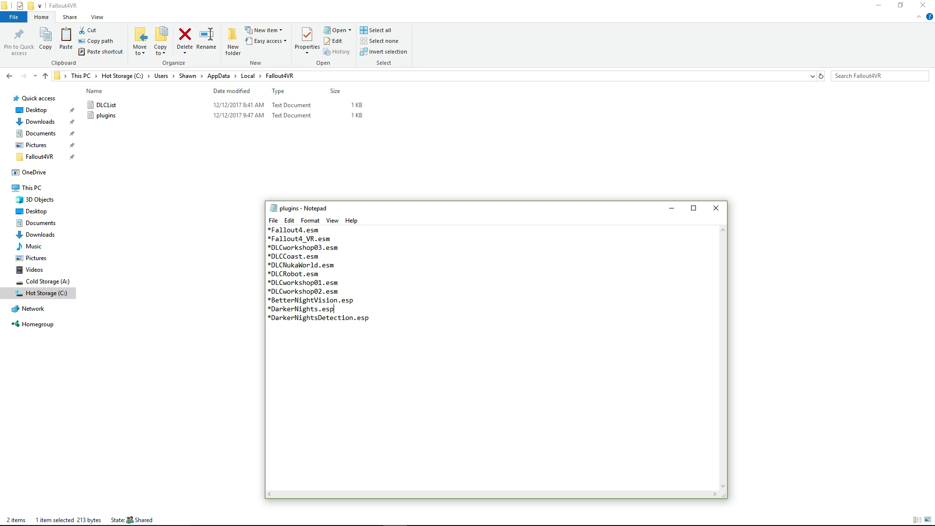
{"action": "left_click_drag", "start_coordinate": [268, 300], "coordinate": [370, 328]}
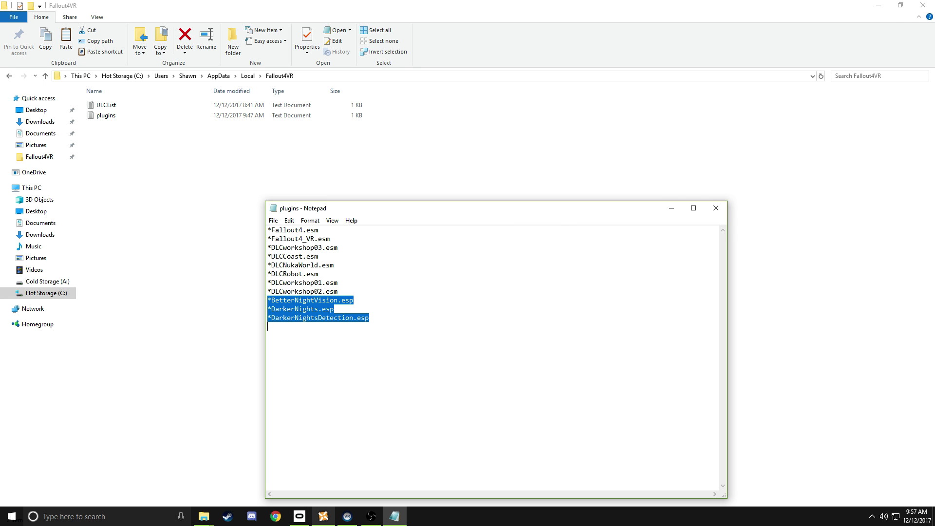
- Enable Darker Nights 1.11p6 and check BetterNightVision.esp and DarkerNights.esp in the Plugins list
{"action": "left_click", "coordinate": [323, 521]}
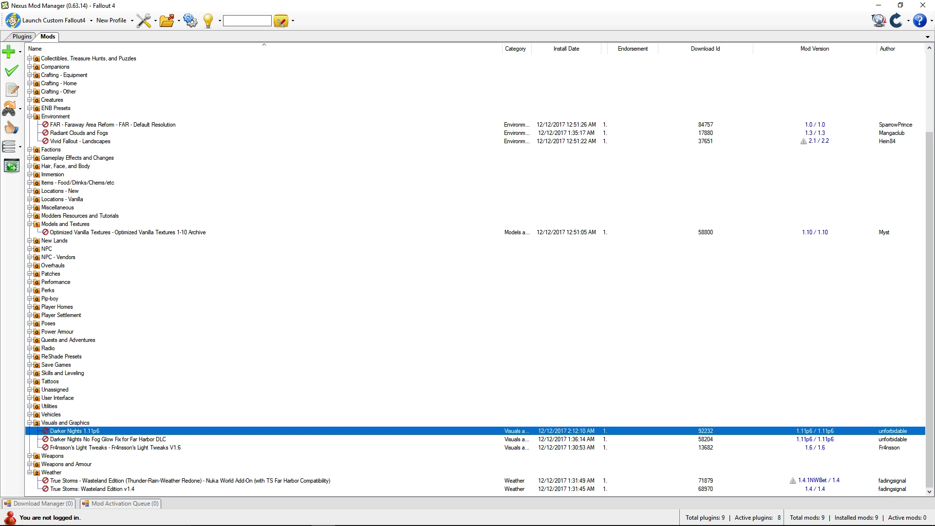
{"action": "left_click", "coordinate": [108, 439]}
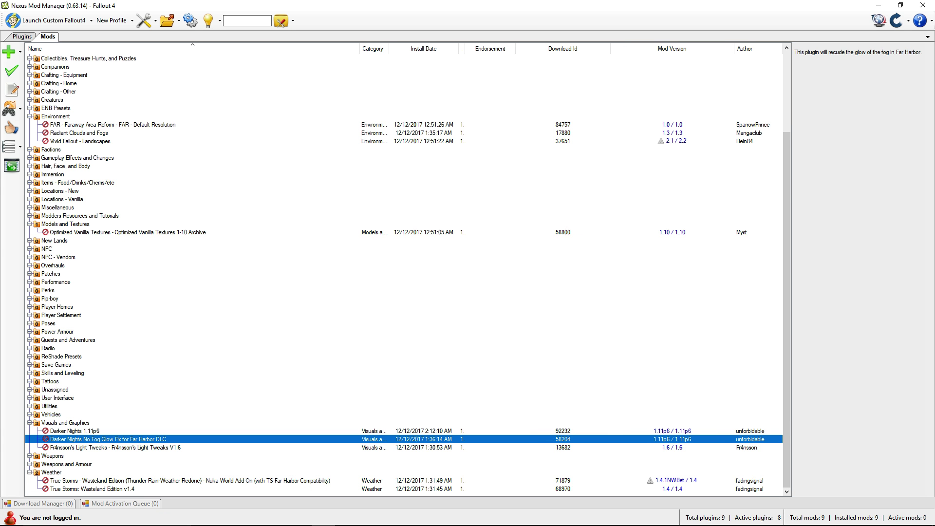
{"action": "left_click", "coordinate": [75, 431]}
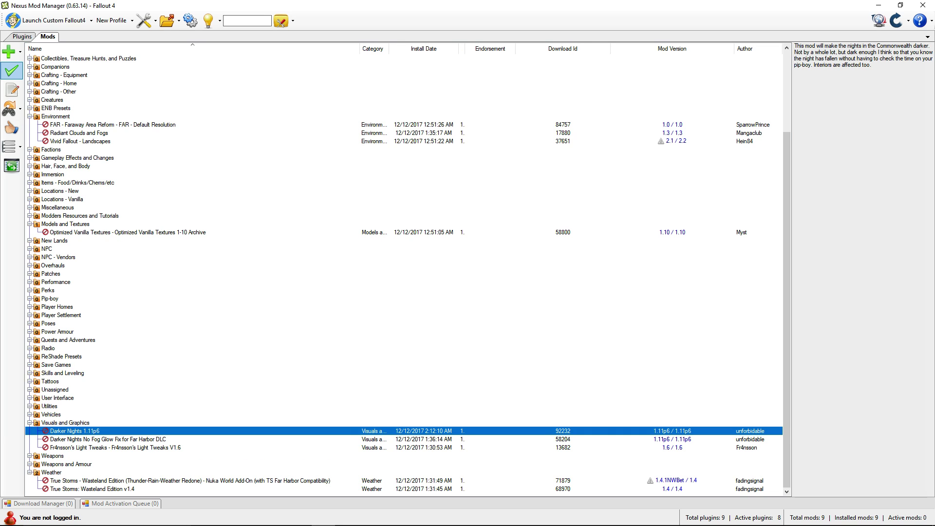
{"action": "left_click", "coordinate": [11, 72]}
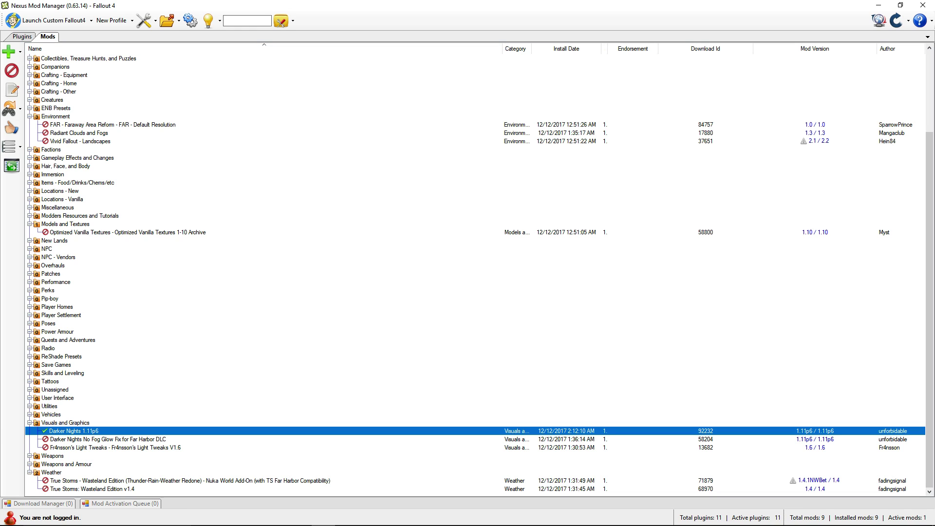
{"action": "left_click", "coordinate": [22, 37]}
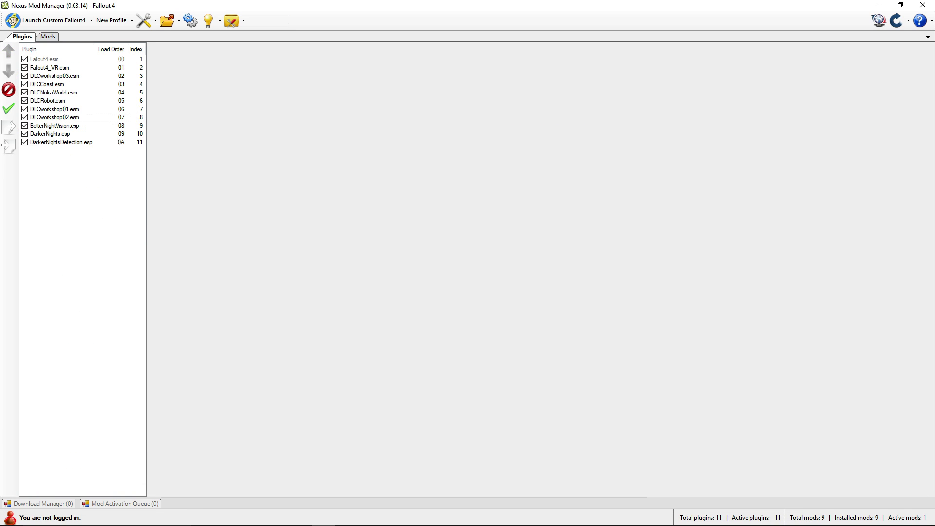
{"action": "key", "text": "Down"}
{"action": "key", "text": "Down"}
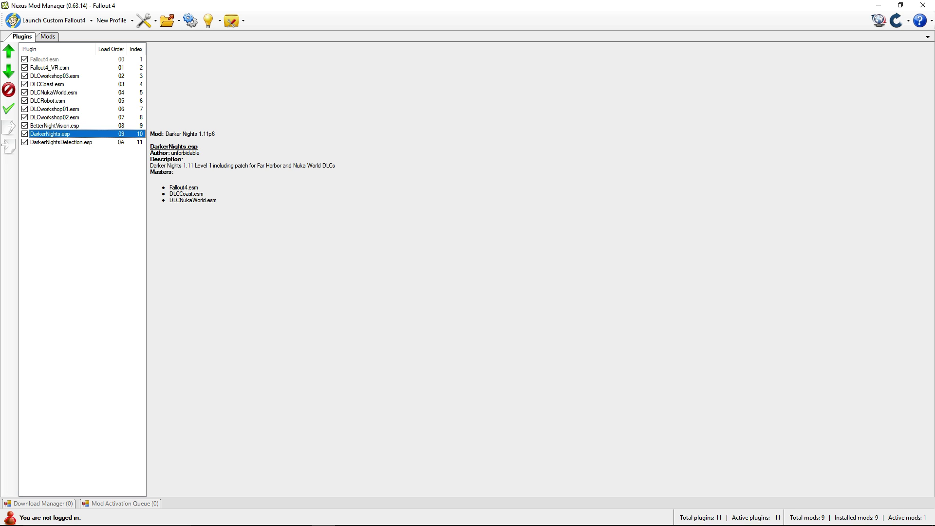
{"action": "key", "text": "Down"}
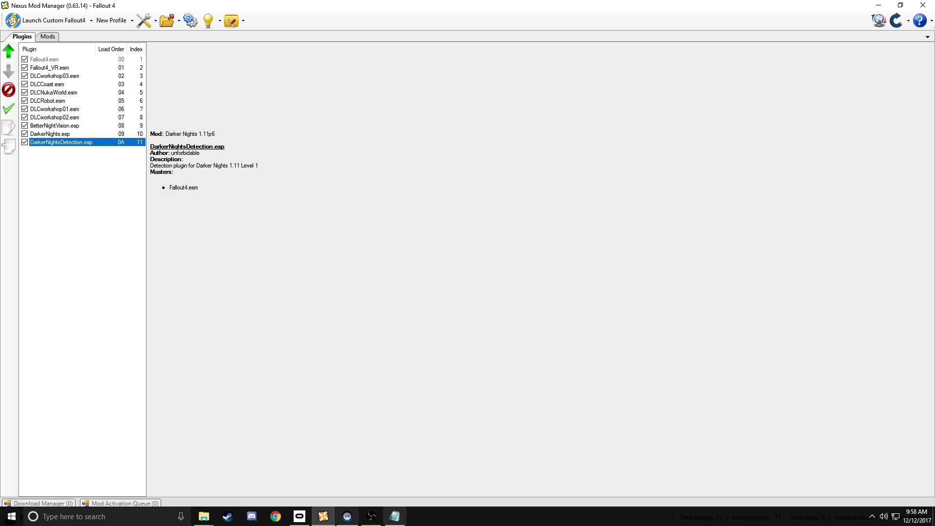
- Save and close the plugins file in Notepad
{"action": "left_click", "coordinate": [395, 516]}
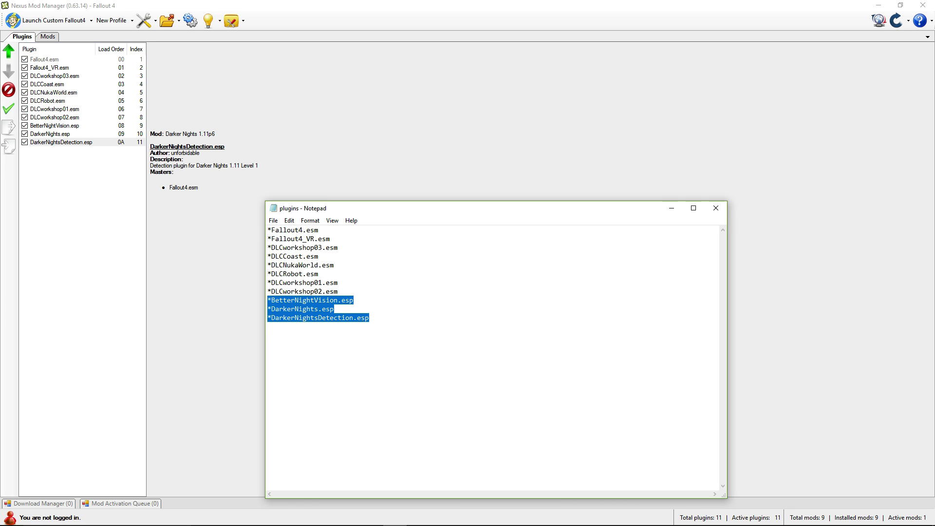
{"action": "left_click", "coordinate": [295, 300]}
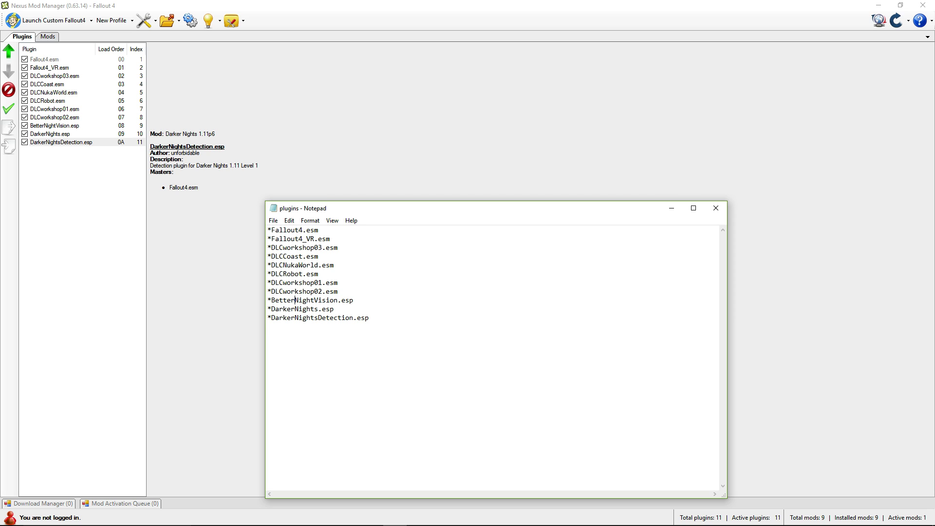
{"action": "left_click", "coordinate": [273, 221]}
{"action": "left_click", "coordinate": [288, 253]}
{"action": "left_click", "coordinate": [716, 208]}
- Launch Fallout 4 VR with mods via Launch Custom Fallout4, then return to the Mods list
{"action": "mouse_move", "coordinate": [299, 516]}
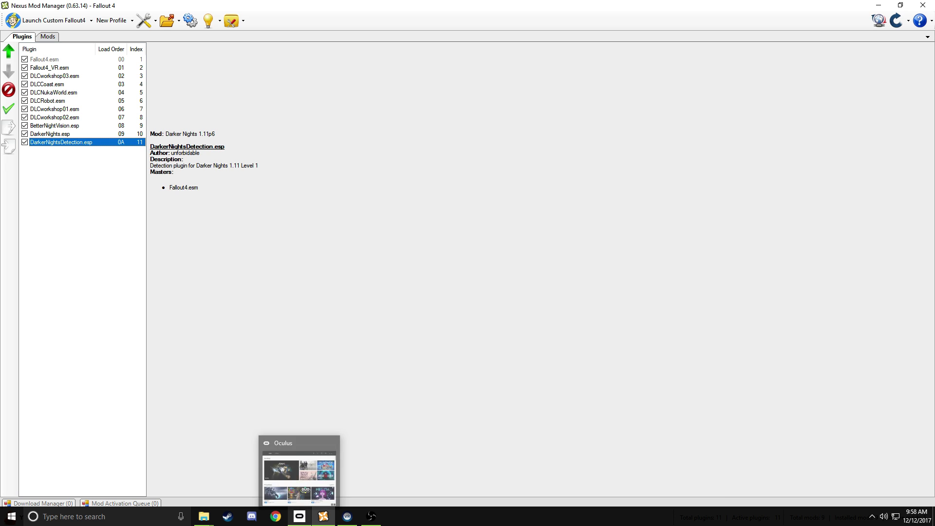
{"action": "right_click", "coordinate": [228, 516]}
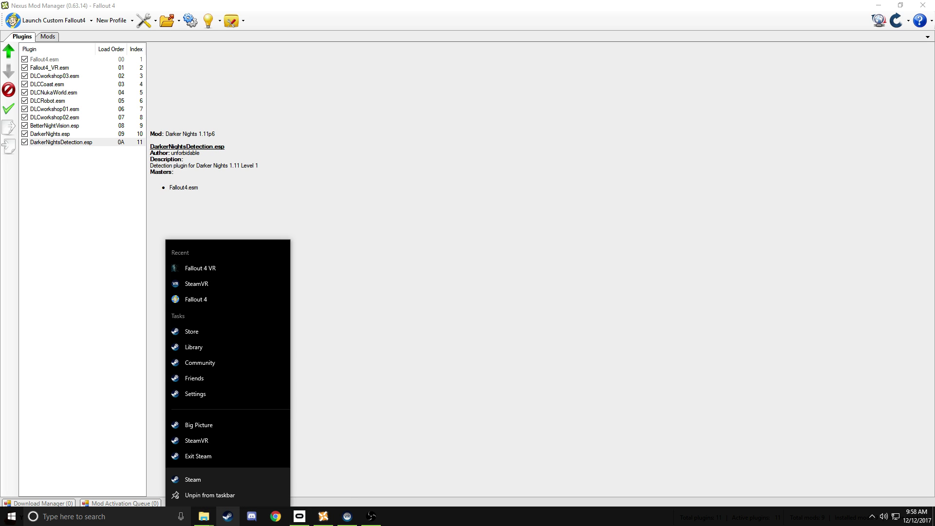
{"action": "left_click", "coordinate": [107, 277]}
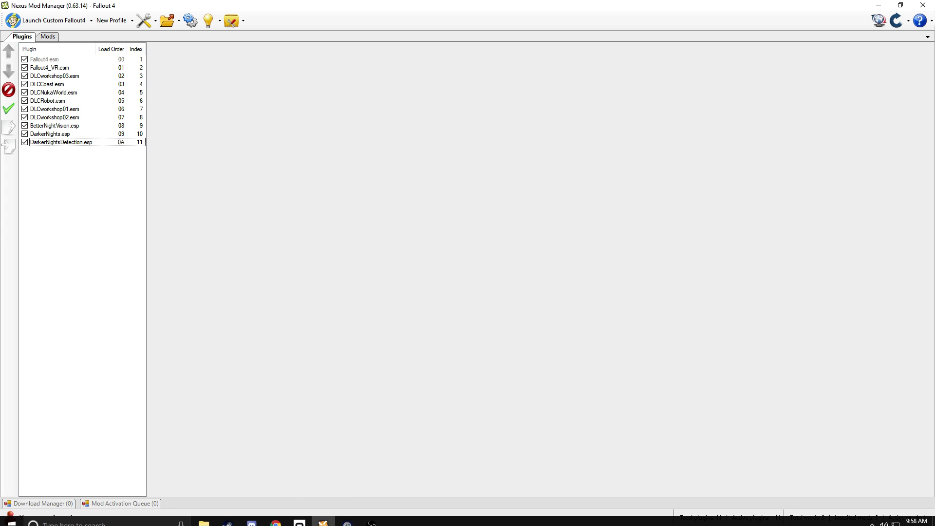
{"action": "left_click", "coordinate": [51, 24]}
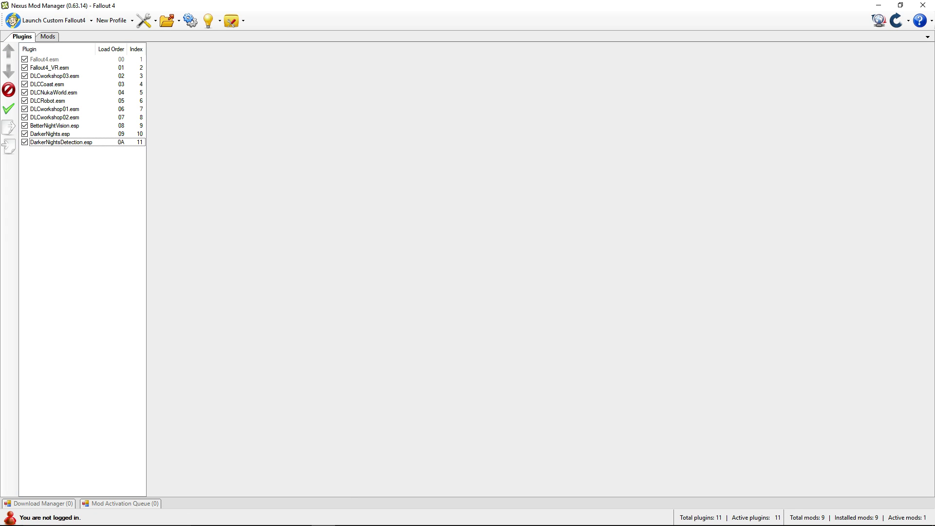
{"action": "left_click", "coordinate": [47, 37]}
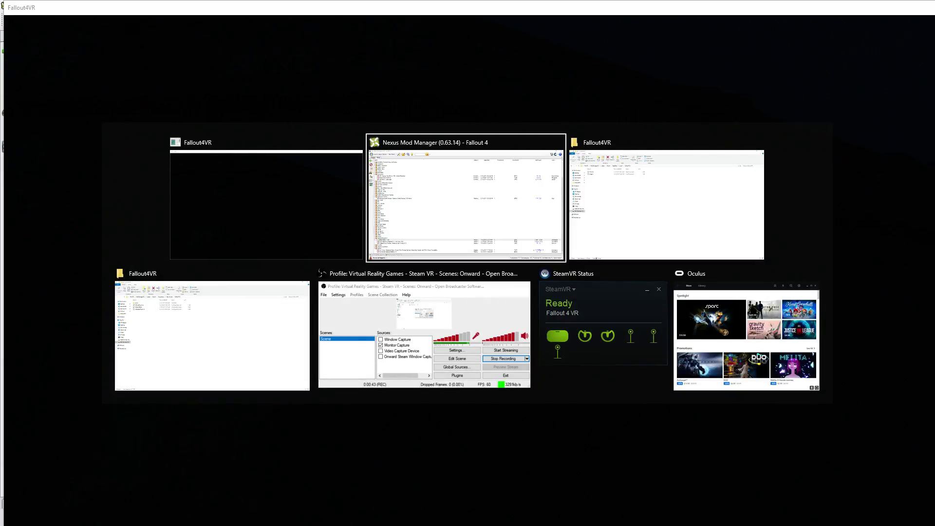
{"action": "key", "text": "alt+Tab"}
{"action": "key", "text": "alt+Tab"}
{"action": "key", "text": "alt+Tab"}
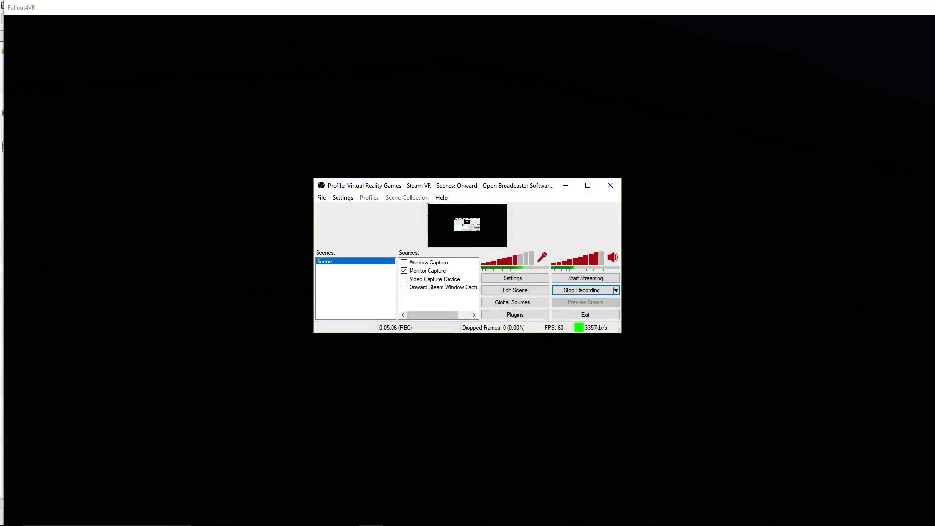